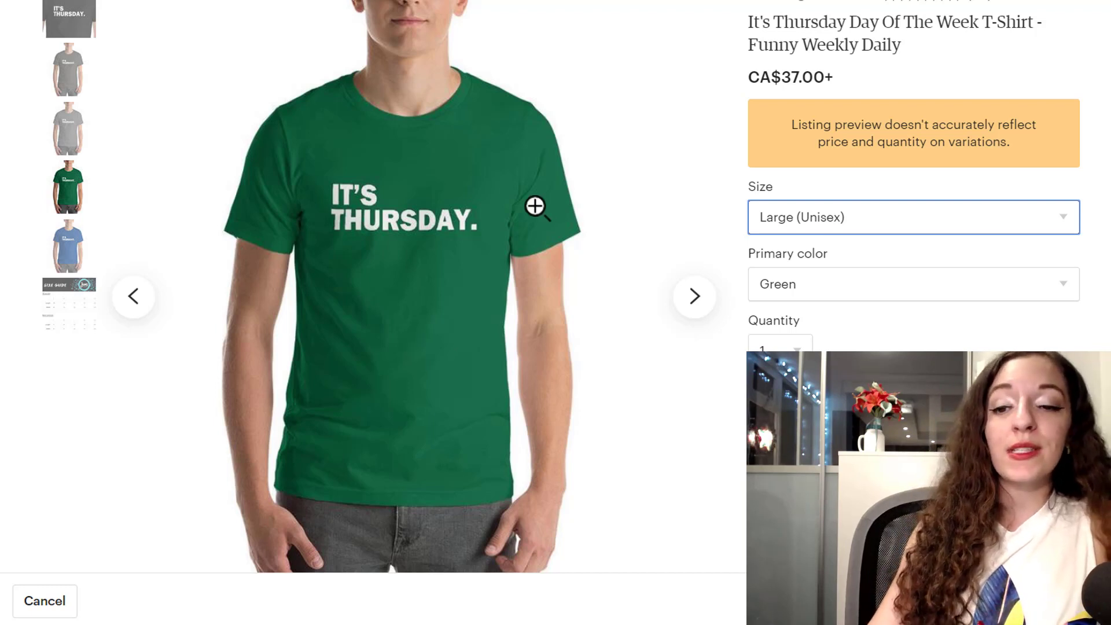
Test the Light Gray and Blue primary colors in the listing preview.
{"action": "left_click", "coordinate": [838, 294]}
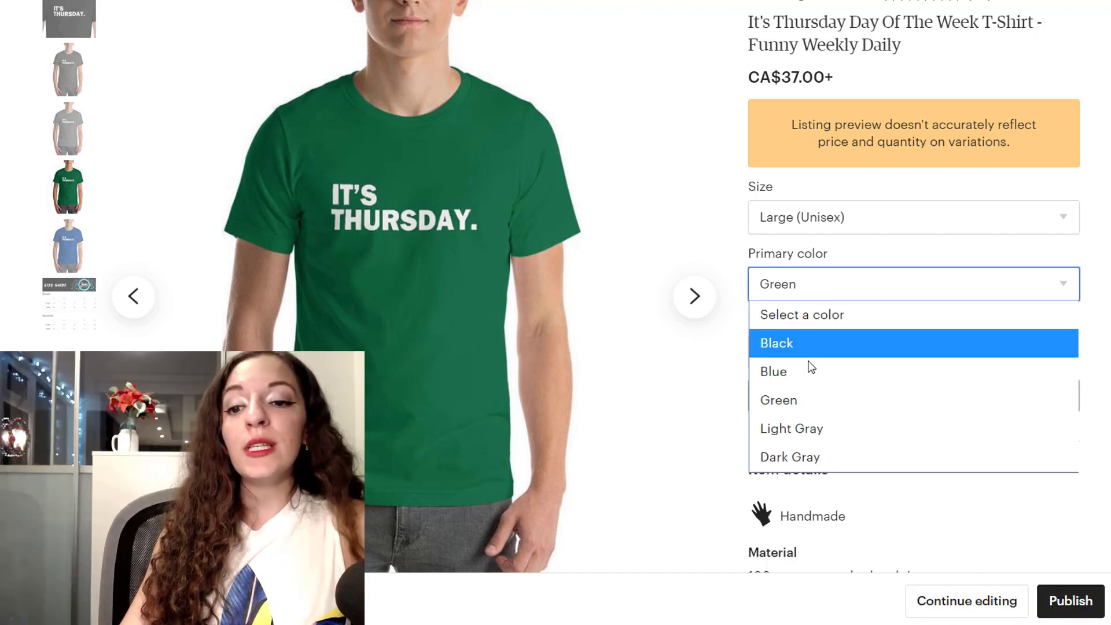
{"action": "left_click", "coordinate": [782, 431]}
{"action": "left_click", "coordinate": [755, 293]}
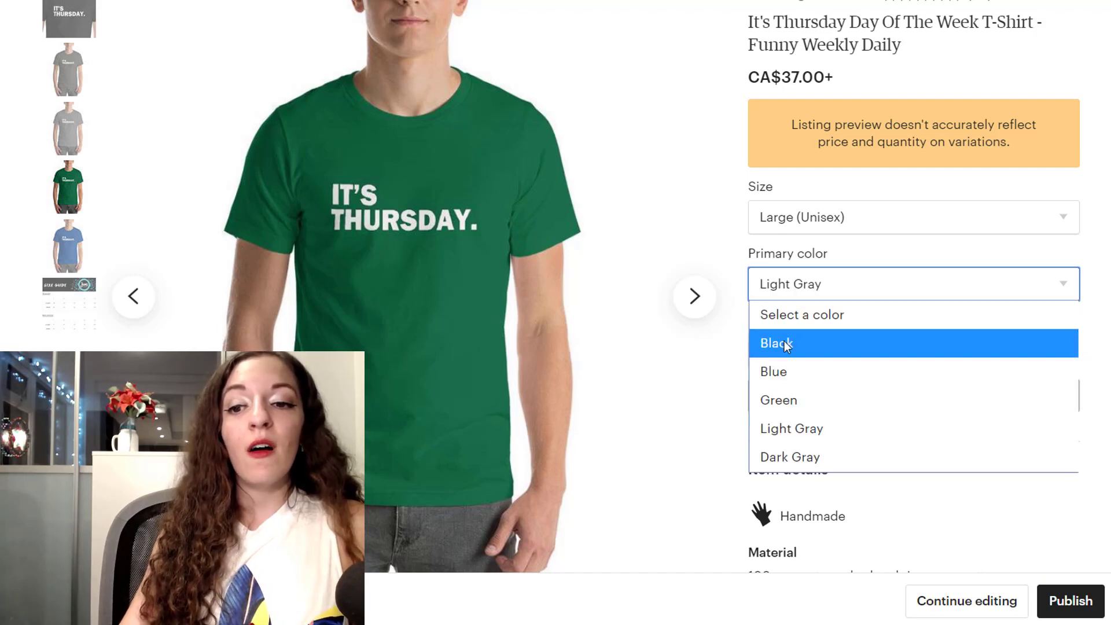
{"action": "left_click", "coordinate": [773, 374]}
{"action": "left_click", "coordinate": [804, 287]}
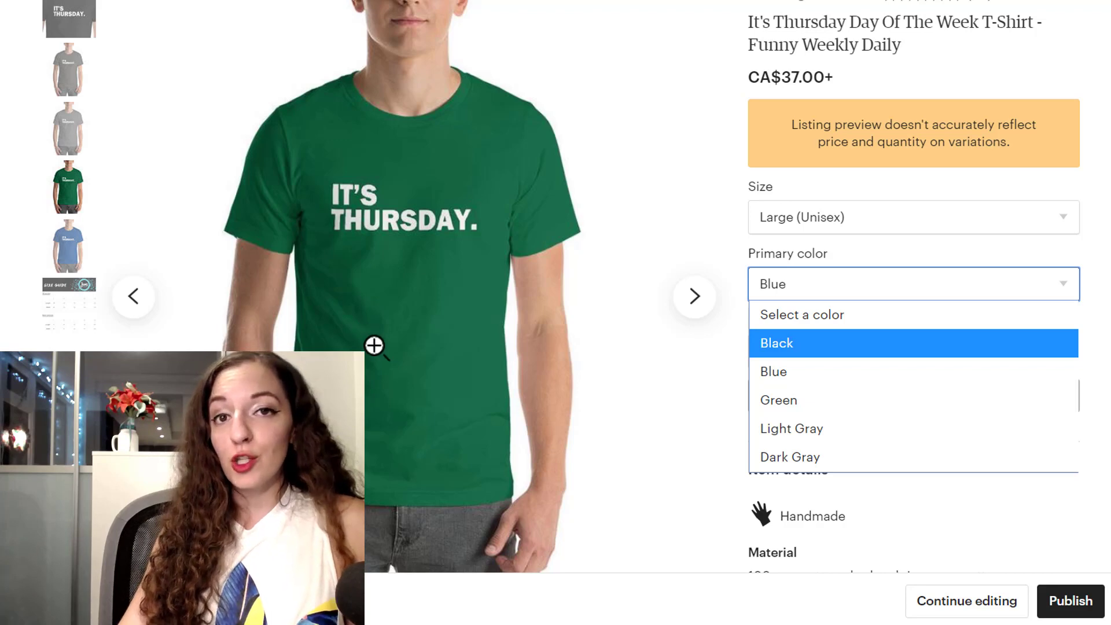
View the other shirt color photos in the preview gallery and return to editing the listing.
{"action": "left_click", "coordinate": [80, 259]}
{"action": "left_click", "coordinate": [71, 174]}
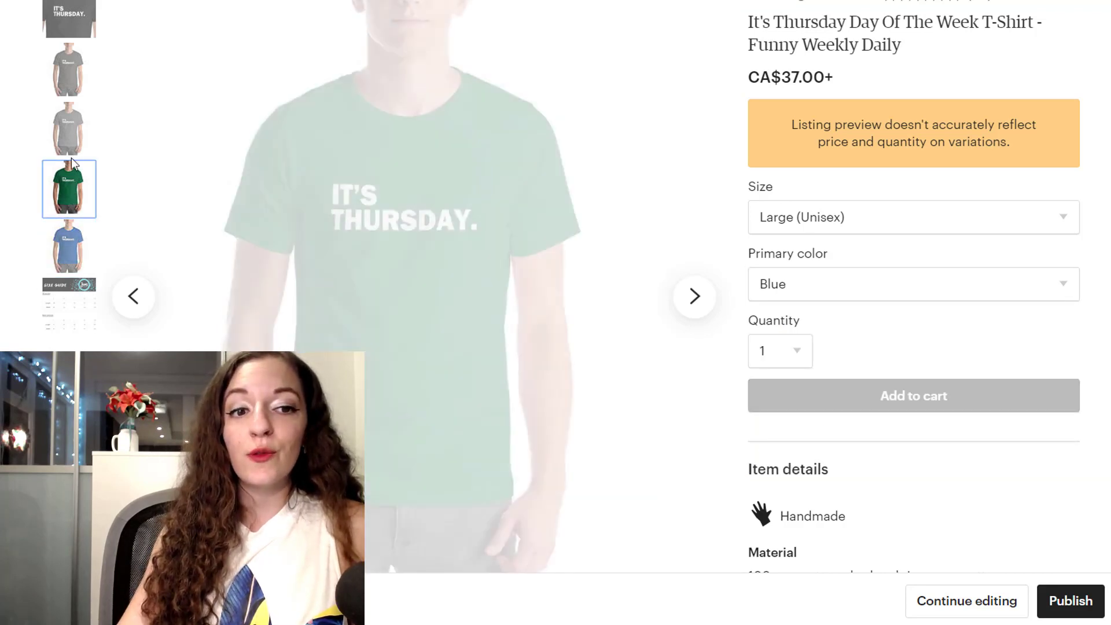
{"action": "left_click", "coordinate": [68, 130]}
{"action": "left_click", "coordinate": [929, 601]}
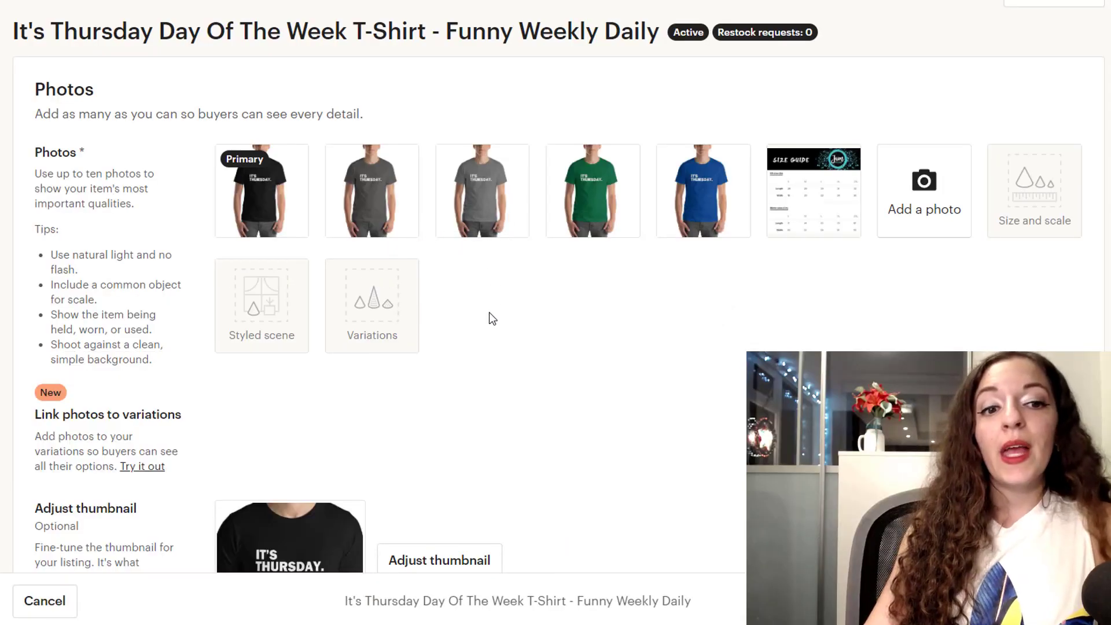
{"action": "scroll", "coordinate": [348, 388], "scroll_direction": "down", "scroll_amount": 1}
{"action": "scroll", "coordinate": [333, 390], "scroll_direction": "down", "scroll_amount": 20}
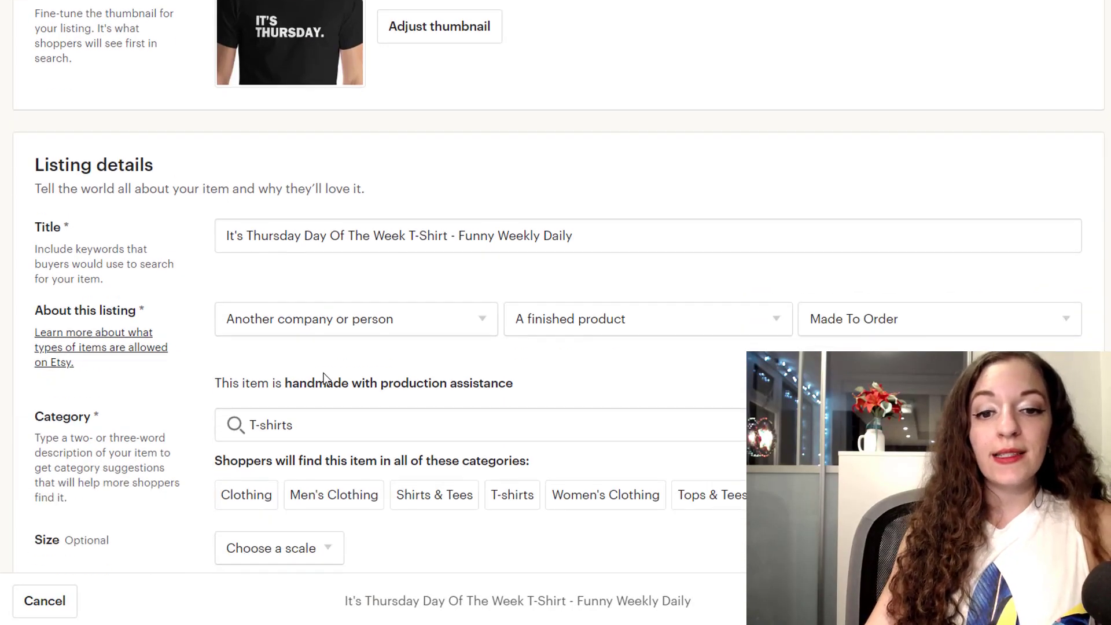
{"action": "scroll", "coordinate": [340, 343], "scroll_direction": "up", "scroll_amount": 20}
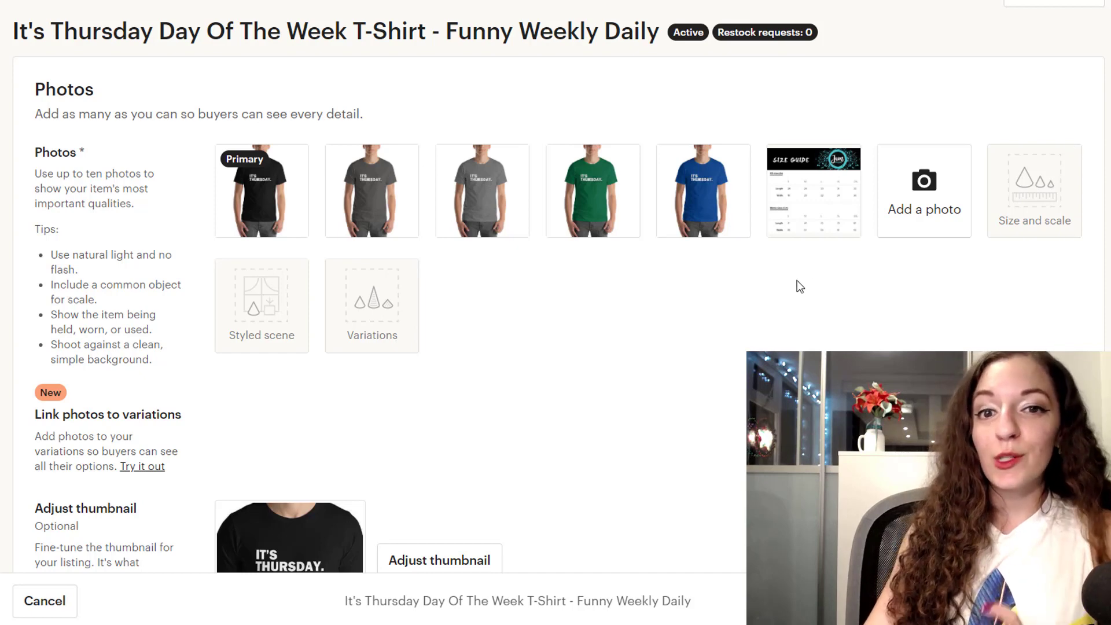
{"action": "scroll", "coordinate": [797, 285], "scroll_direction": "down", "scroll_amount": 15}
{"action": "scroll", "coordinate": [703, 272], "scroll_direction": "up", "scroll_amount": 15}
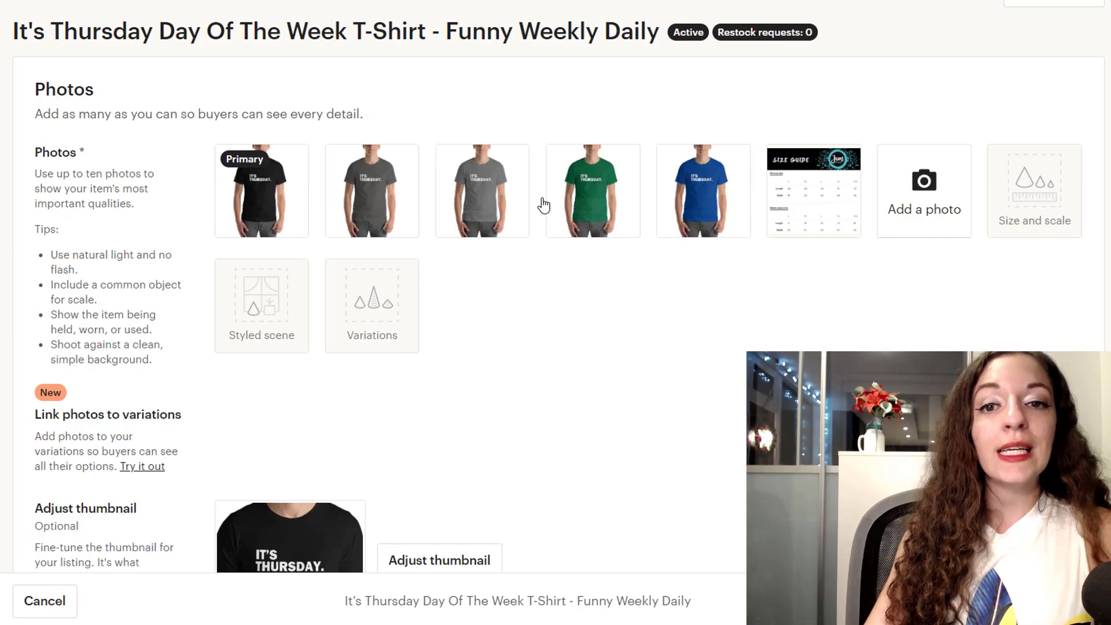
Start linking photos to the listing's variations, with Primary color as the variation type.
{"action": "scroll", "coordinate": [85, 395], "scroll_direction": "down", "scroll_amount": 2}
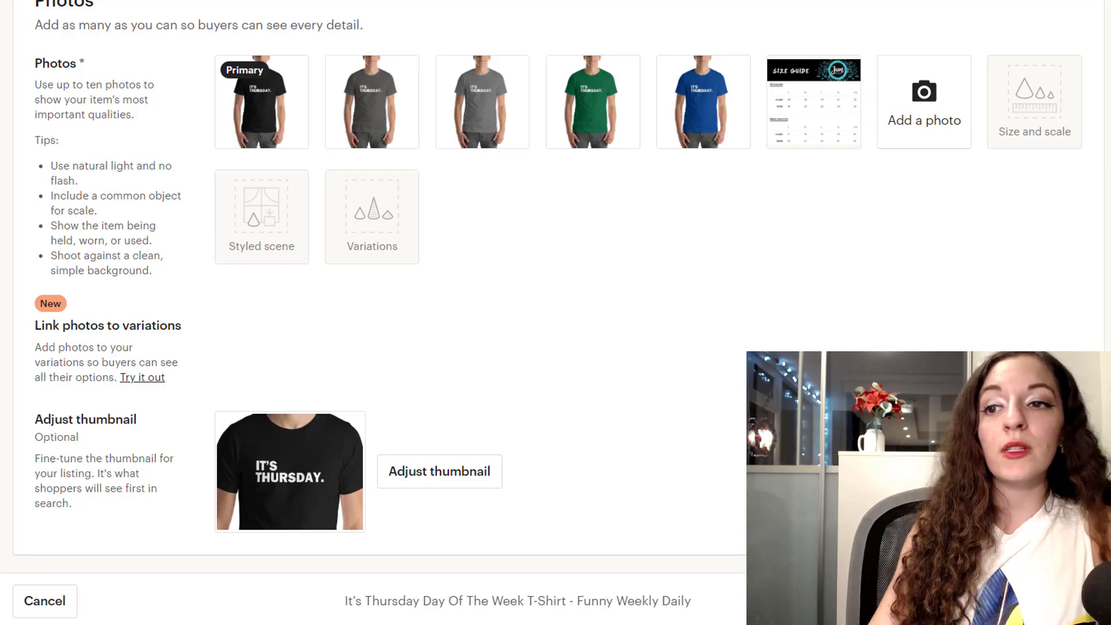
{"action": "scroll", "coordinate": [1106, 155], "scroll_direction": "down", "scroll_amount": 10}
{"action": "scroll", "coordinate": [1105, 155], "scroll_direction": "down", "scroll_amount": 20}
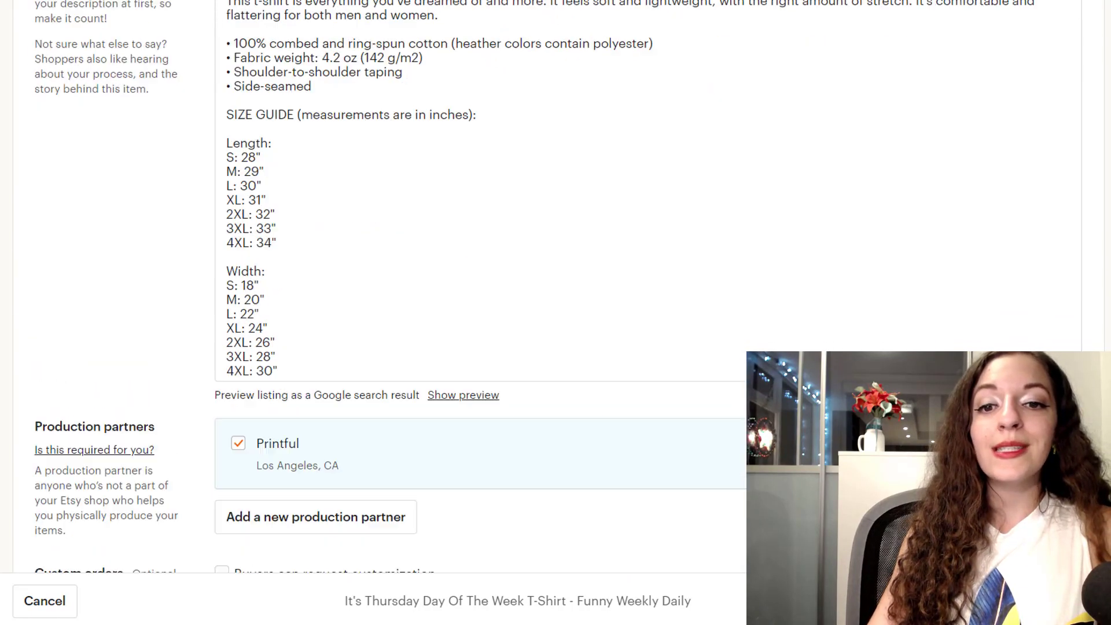
{"action": "scroll", "coordinate": [556, 287], "scroll_direction": "down", "scroll_amount": 12}
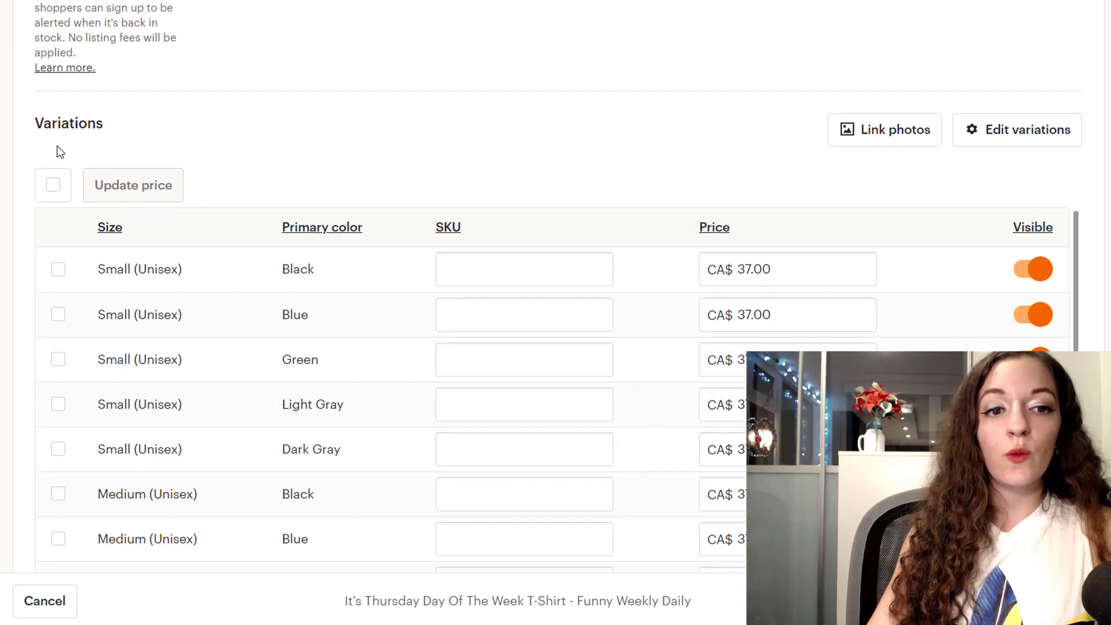
{"action": "scroll", "coordinate": [551, 146], "scroll_direction": "down", "scroll_amount": 2}
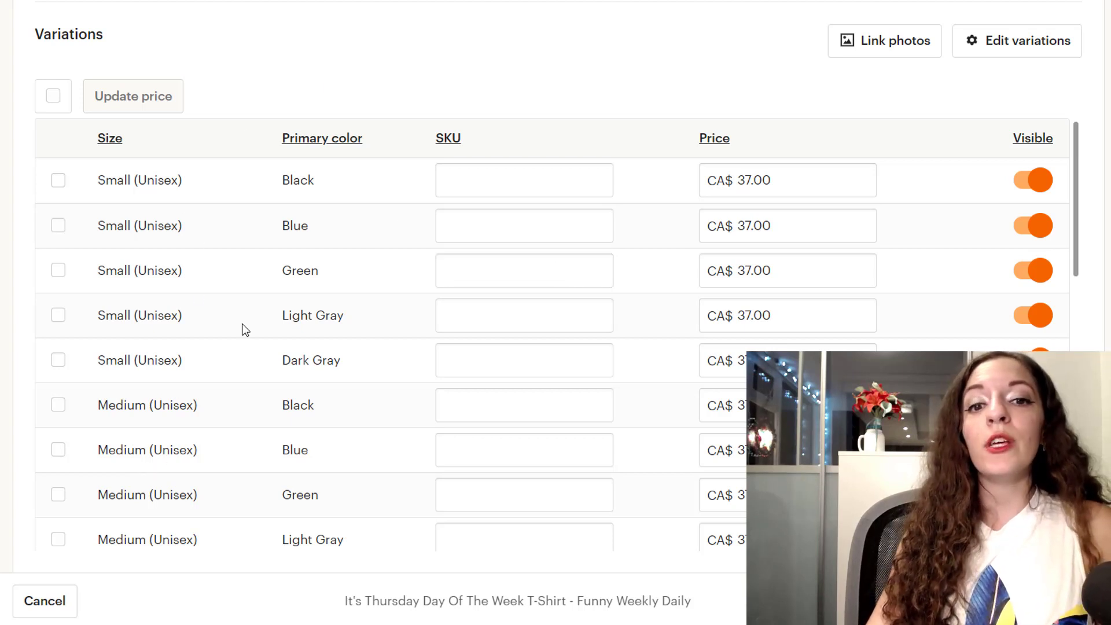
{"action": "left_click", "coordinate": [865, 44]}
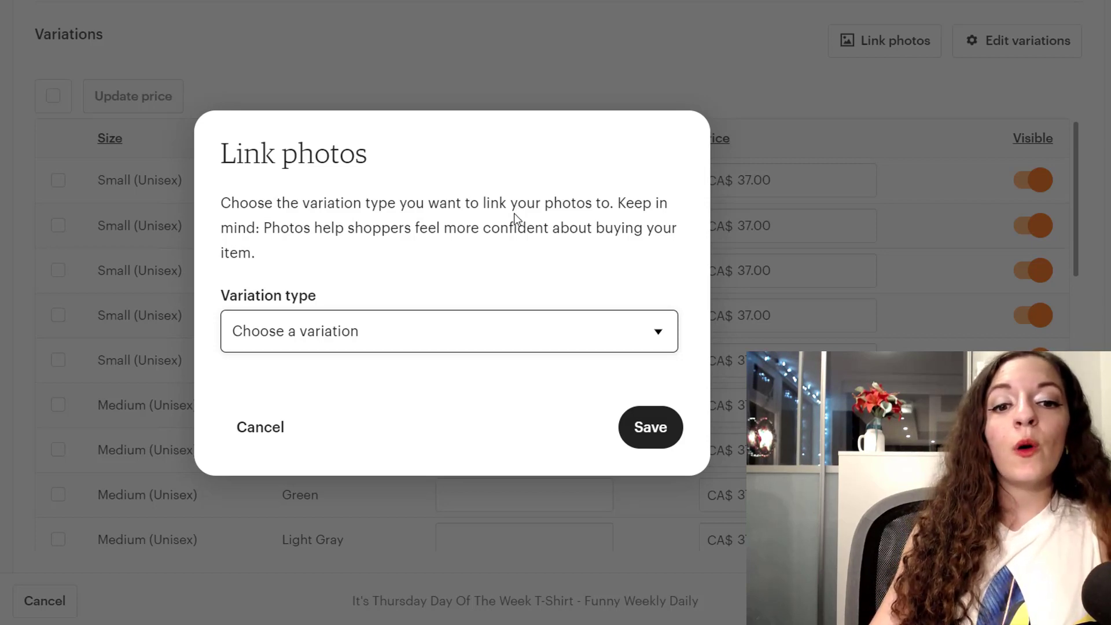
{"action": "left_click", "coordinate": [415, 347]}
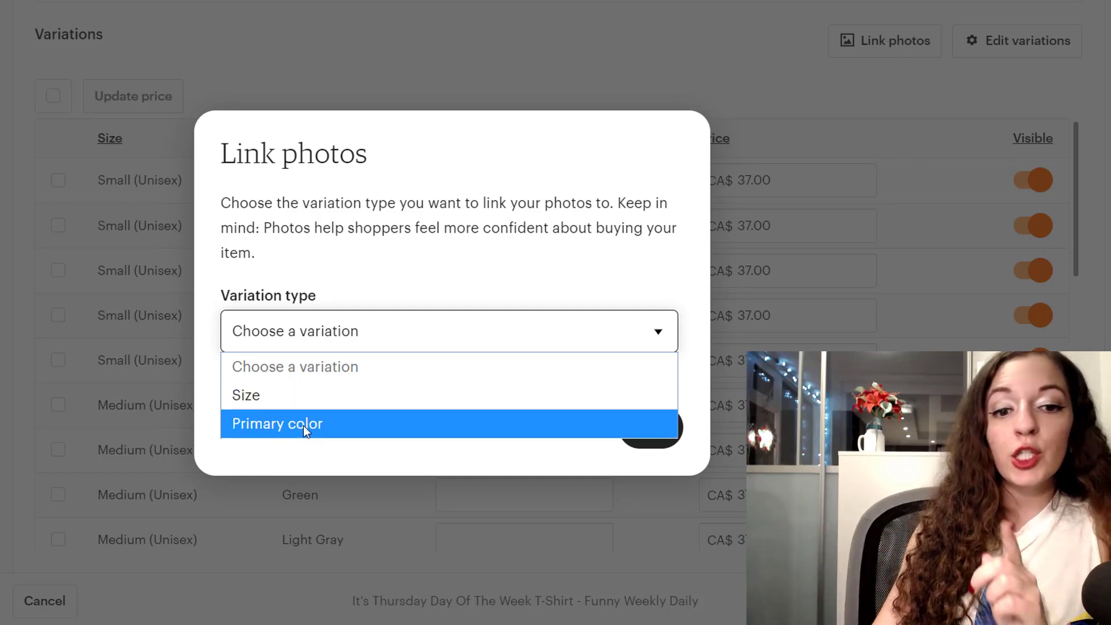
{"action": "left_click", "coordinate": [303, 425]}
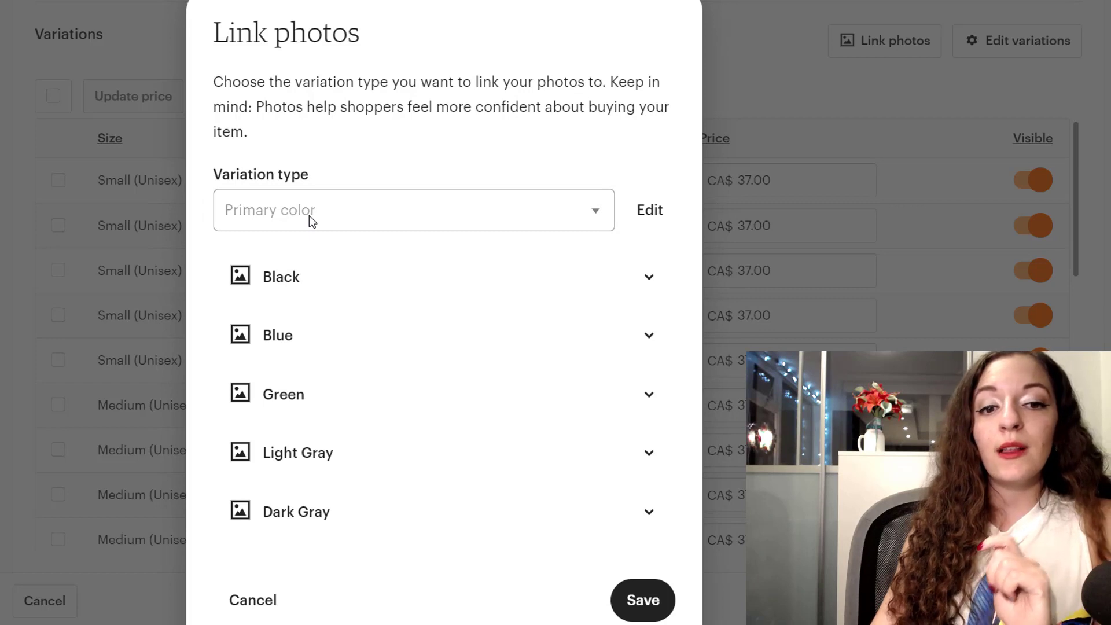
Link the black shirt photo to the Black variation and the blue shirt photo to the Blue variation.
{"action": "scroll", "coordinate": [312, 228], "scroll_direction": "down", "scroll_amount": 1}
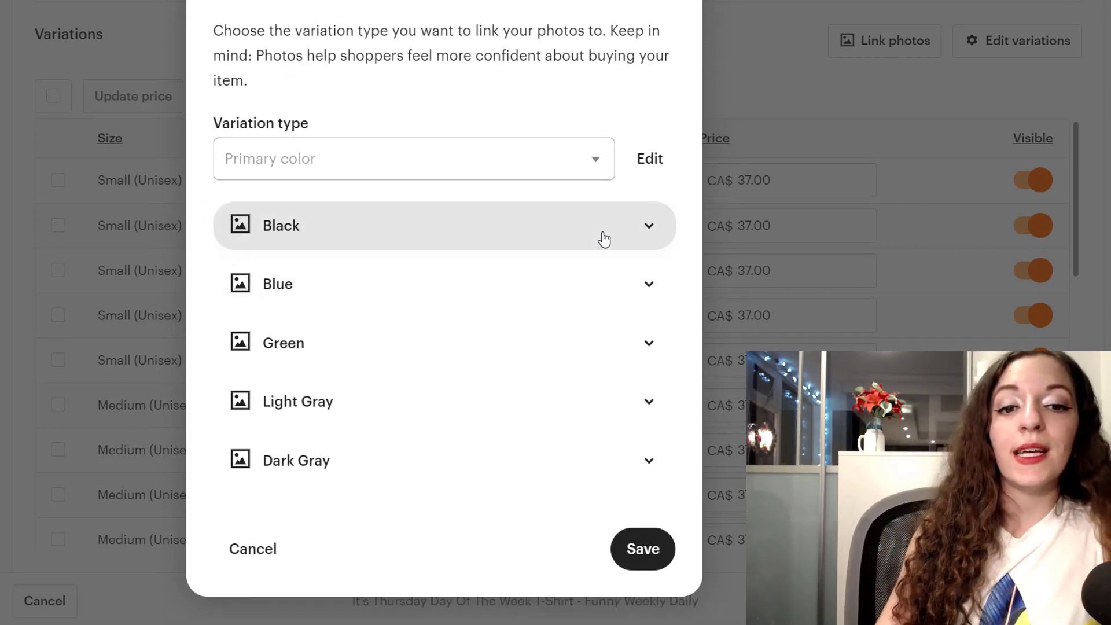
{"action": "left_click", "coordinate": [602, 238]}
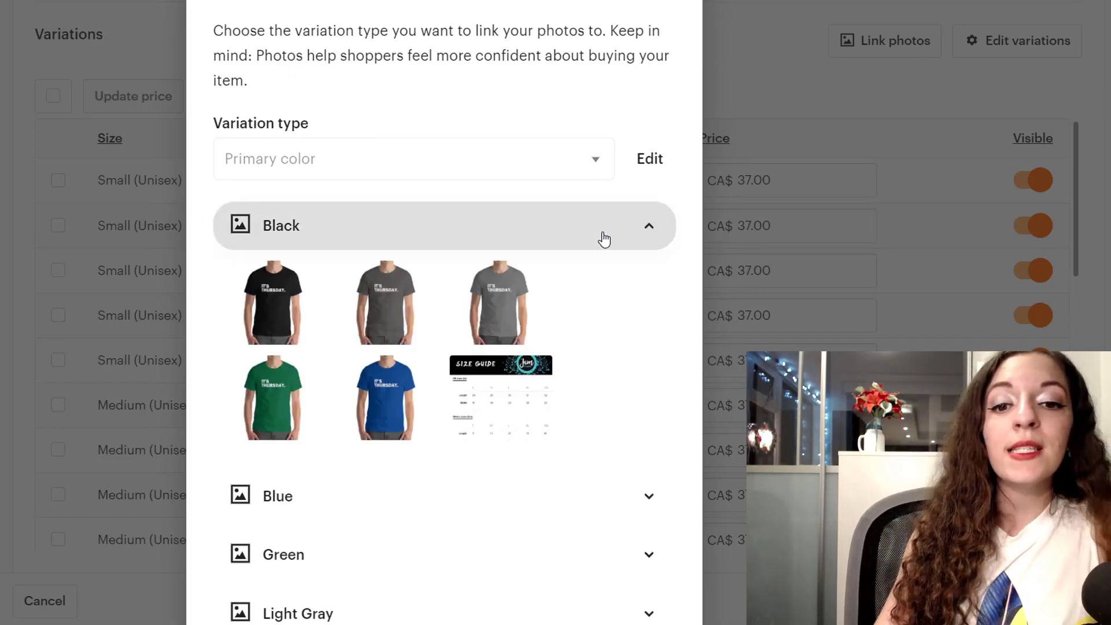
{"action": "left_click", "coordinate": [273, 323]}
{"action": "scroll", "coordinate": [273, 323], "scroll_direction": "down", "scroll_amount": 3}
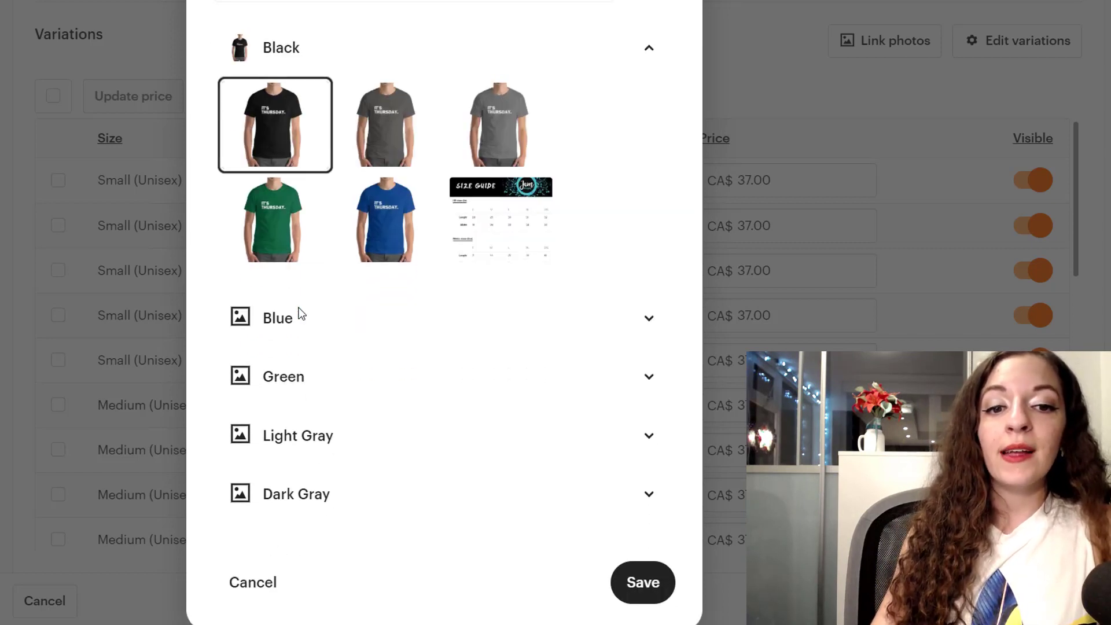
{"action": "left_click", "coordinate": [380, 333]}
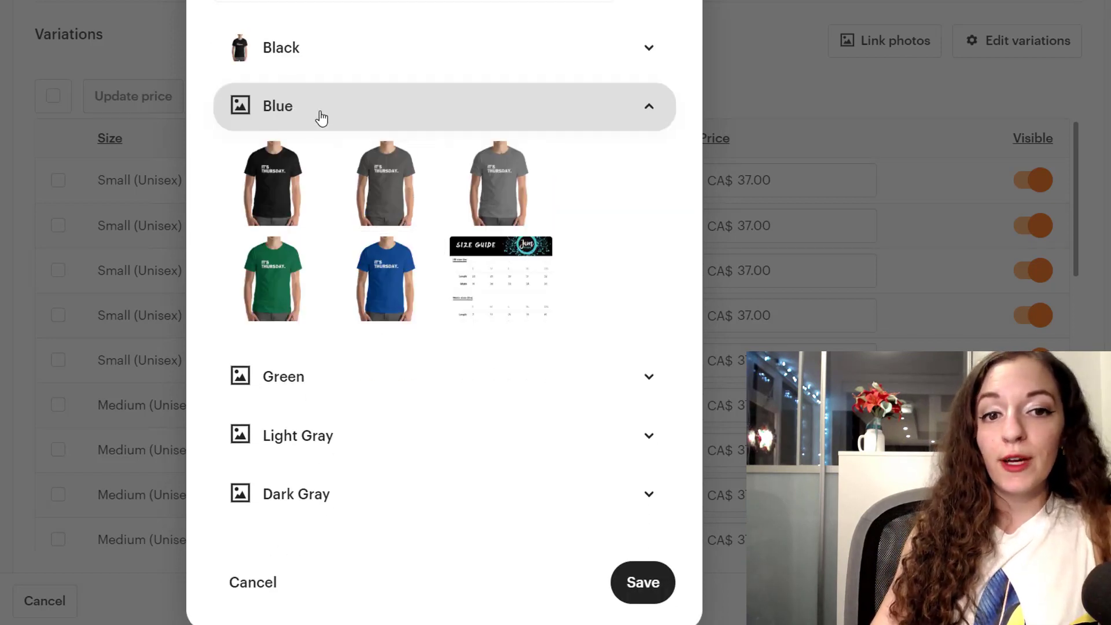
{"action": "left_click", "coordinate": [401, 295]}
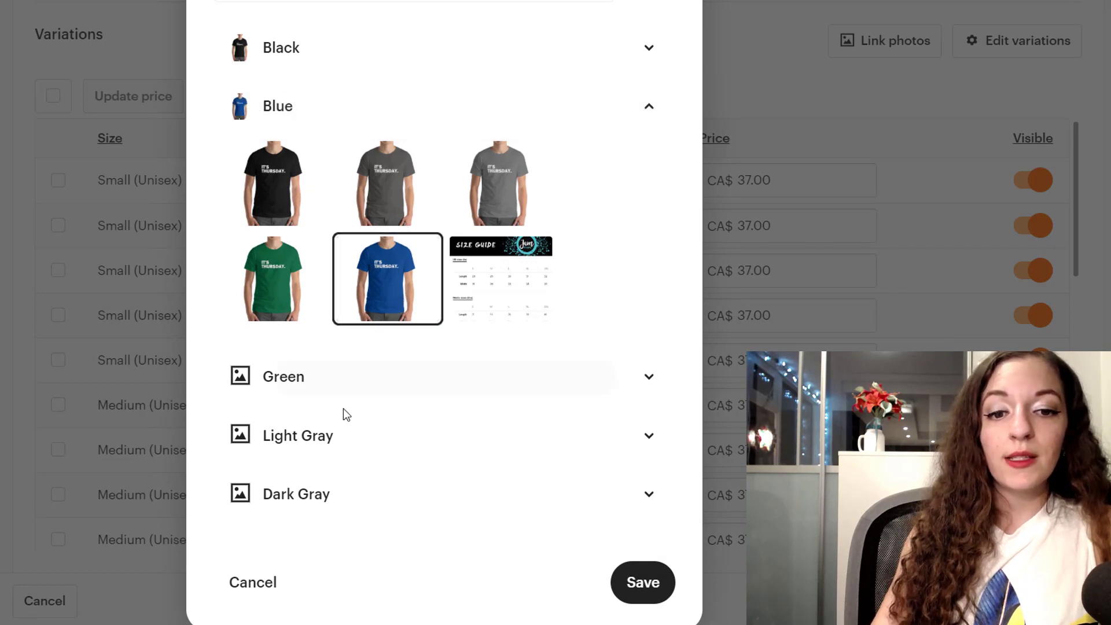
Link the matching shirt photos to the Green, Light Gray and Dark Gray variations, and save the photo links.
{"action": "left_click", "coordinate": [343, 387]}
{"action": "left_click", "coordinate": [277, 370]}
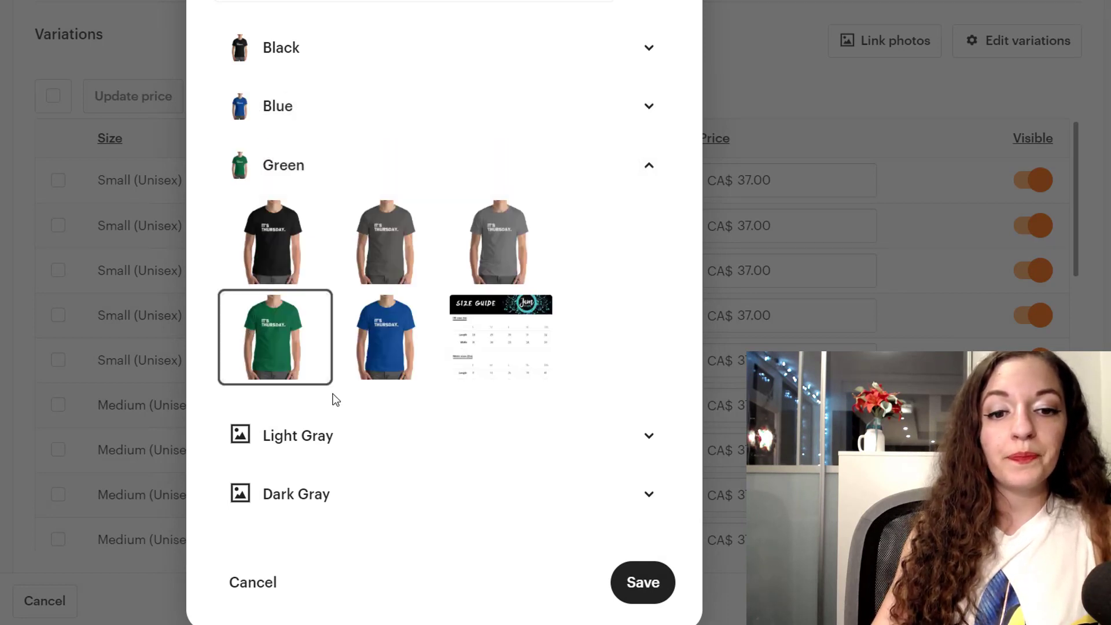
{"action": "left_click", "coordinate": [350, 438]}
{"action": "left_click", "coordinate": [498, 301]}
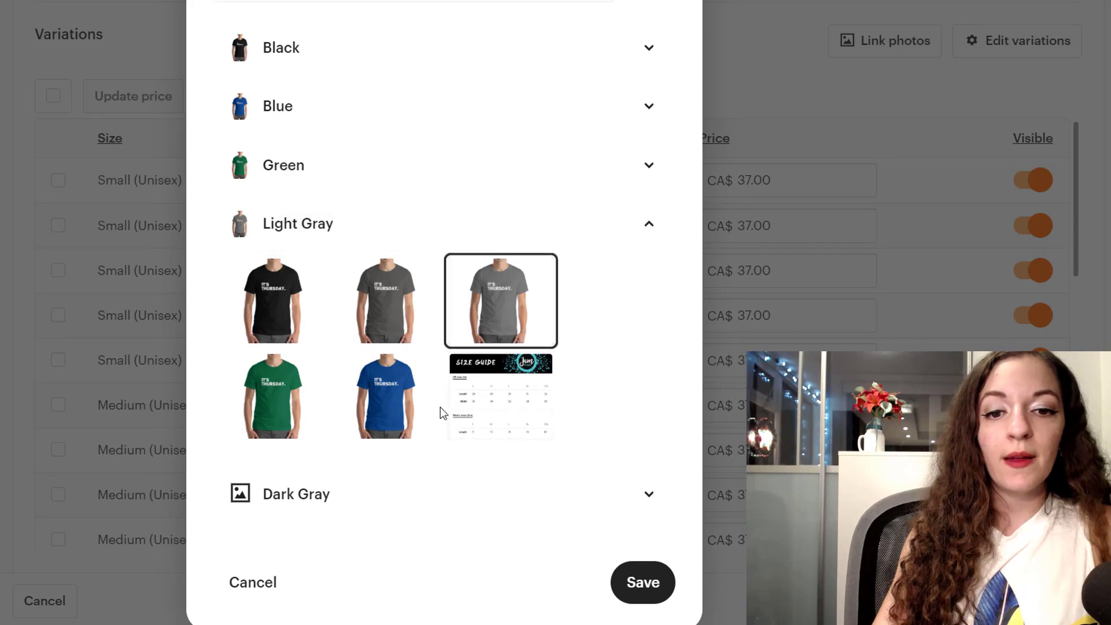
{"action": "left_click", "coordinate": [372, 497]}
{"action": "left_click", "coordinate": [387, 359]}
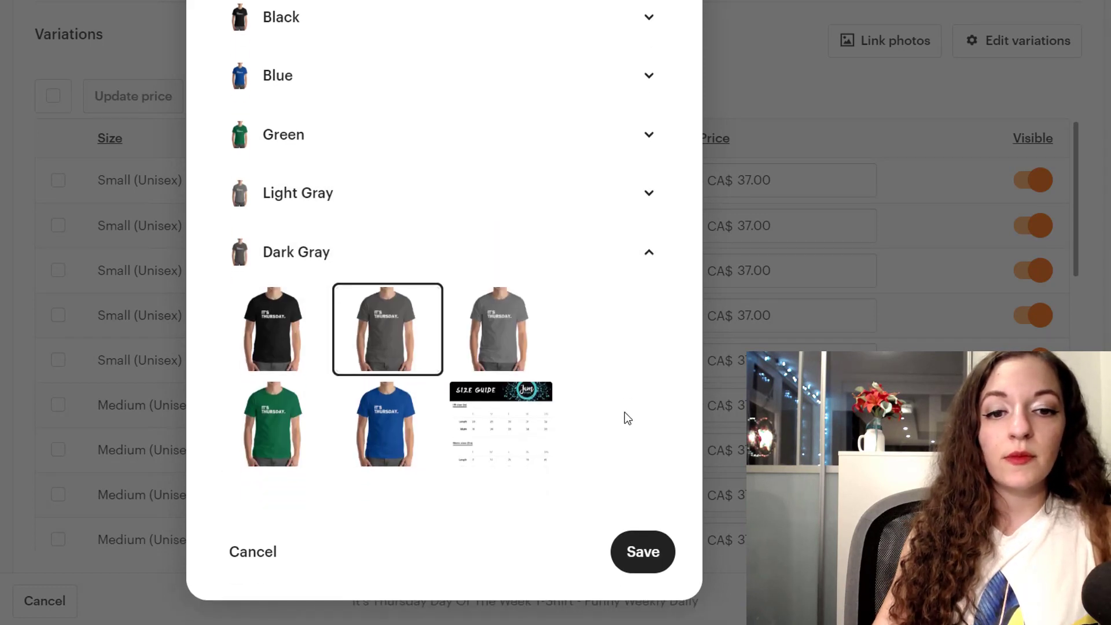
{"action": "left_click", "coordinate": [643, 550]}
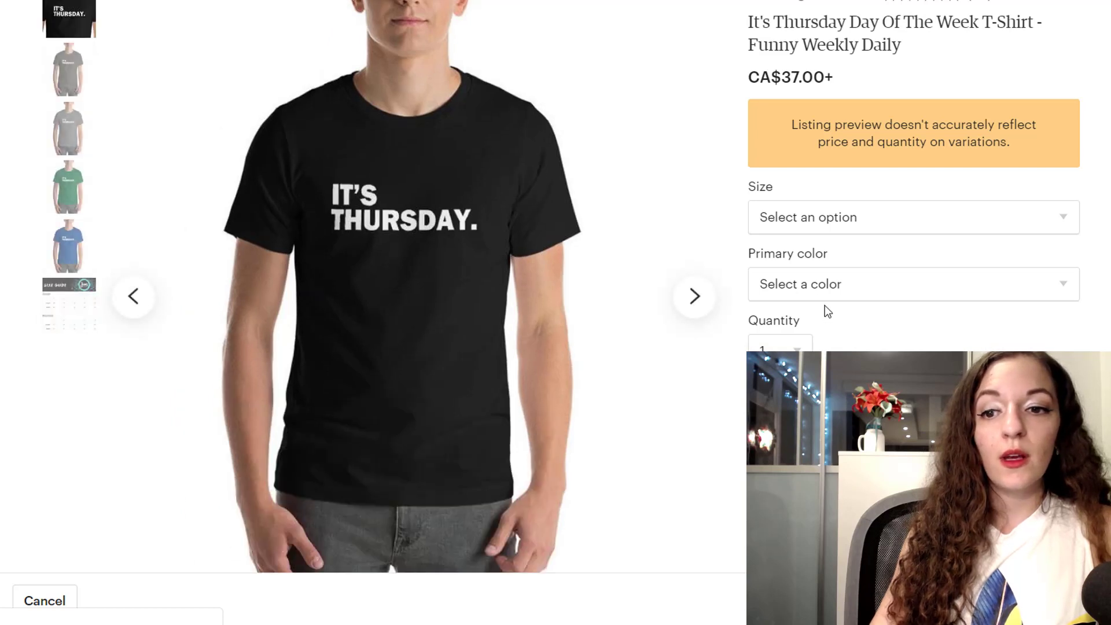
Test the Blue primary color in the listing preview and return to the listing editor.
{"action": "left_click", "coordinate": [825, 284]}
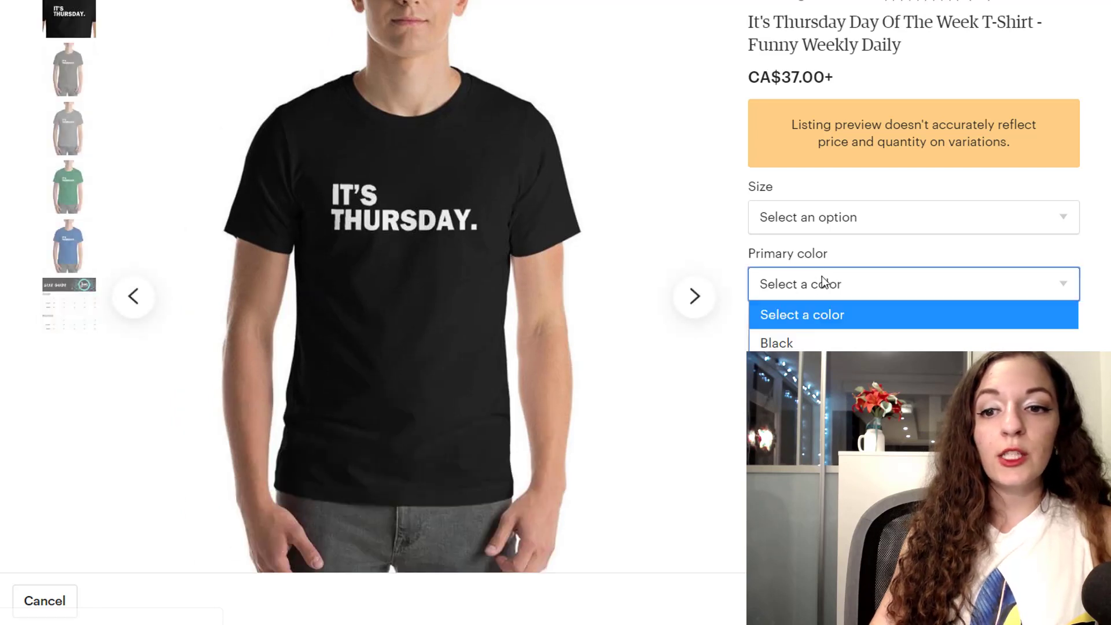
{"action": "left_click", "coordinate": [827, 367]}
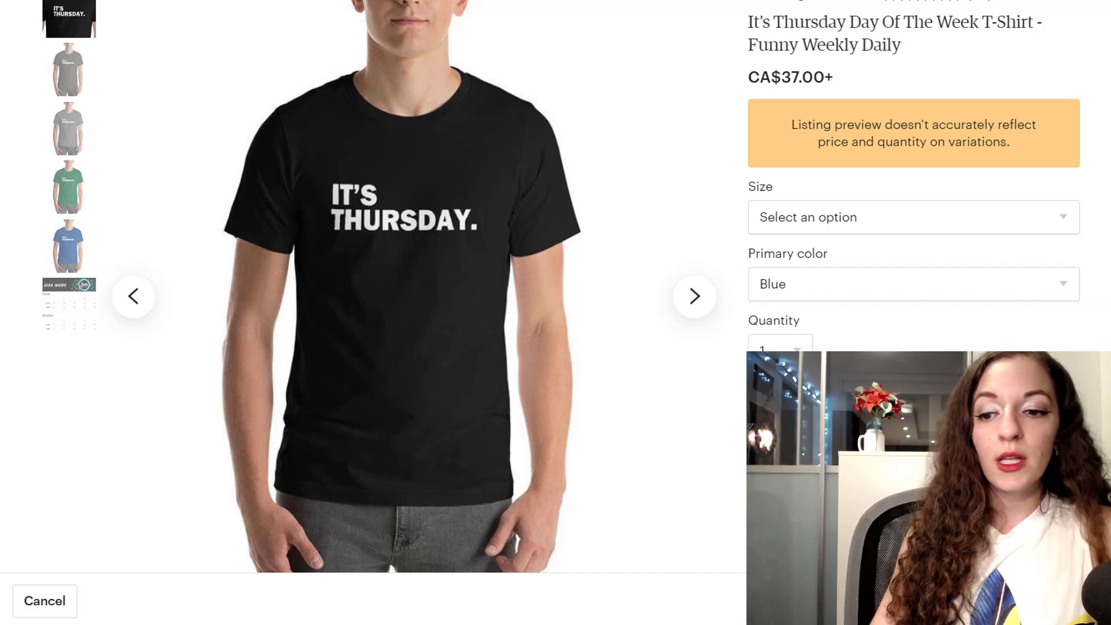
{"action": "key", "text": "Escape"}
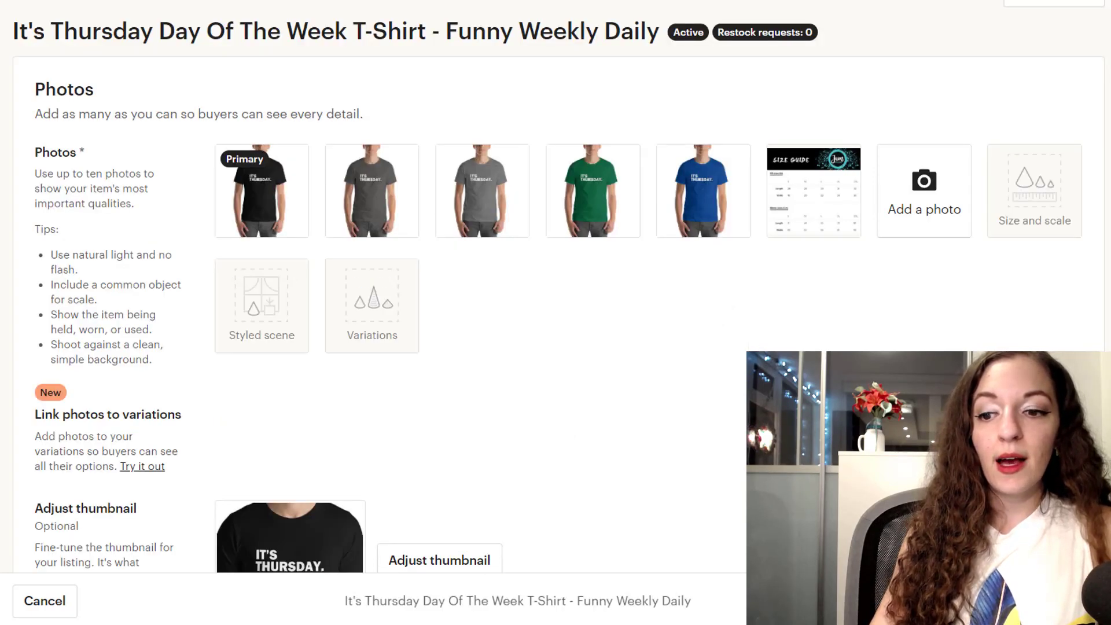
{"action": "scroll", "coordinate": [370, 290], "scroll_direction": "down", "scroll_amount": 7}
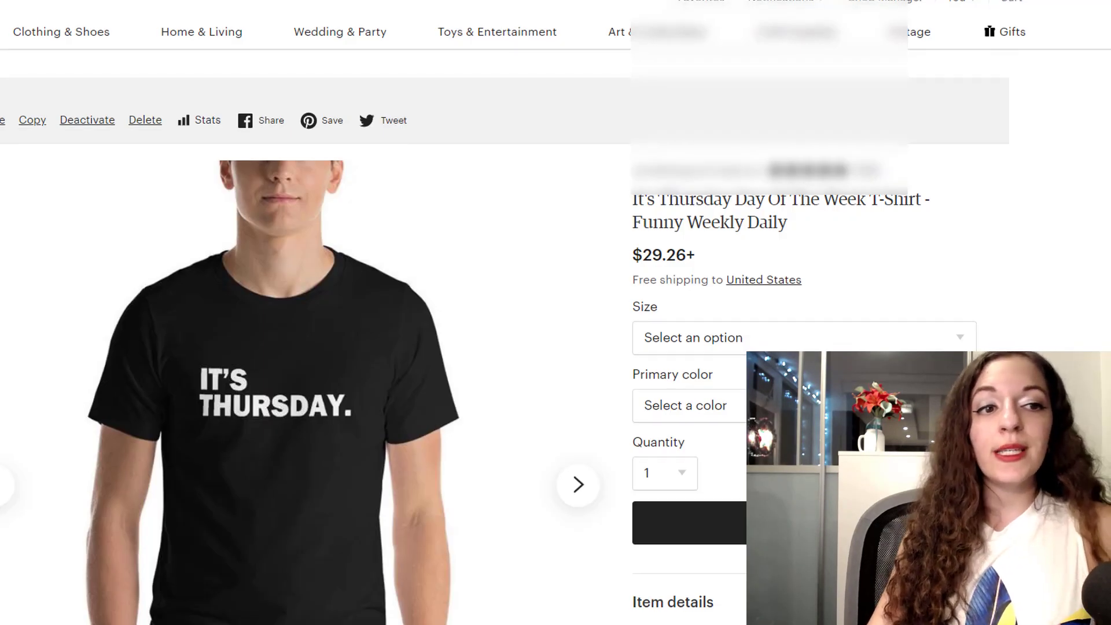
Test the linked photos on the live listing by choosing Black, Blue and Green as the primary color.
{"action": "scroll", "coordinate": [556, 313], "scroll_direction": "down", "scroll_amount": 3}
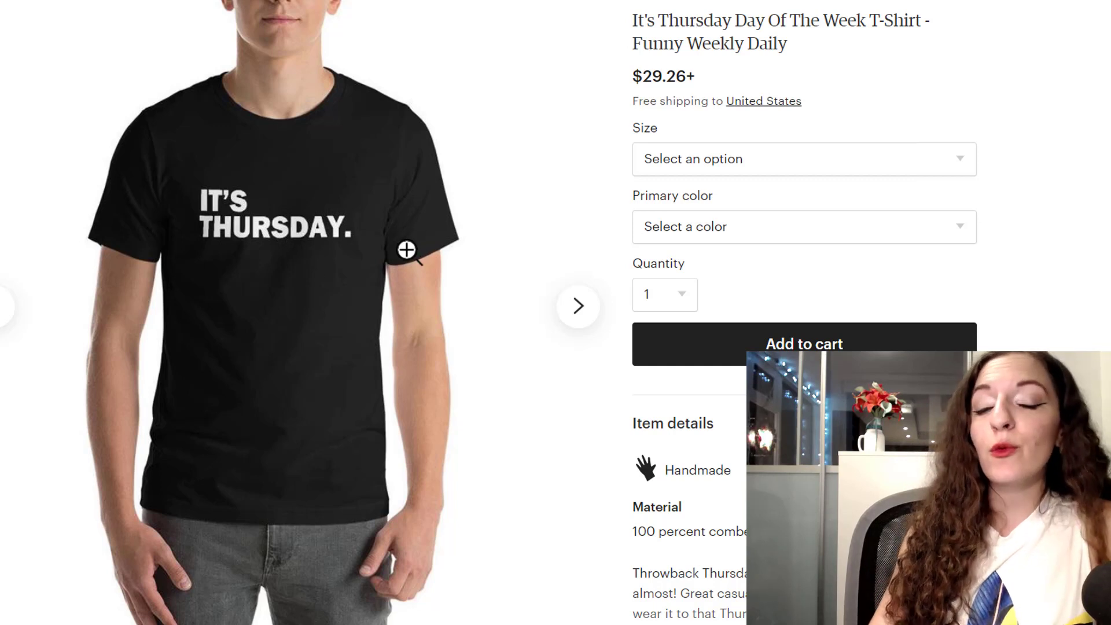
{"action": "left_click", "coordinate": [776, 226]}
{"action": "left_click", "coordinate": [711, 298]}
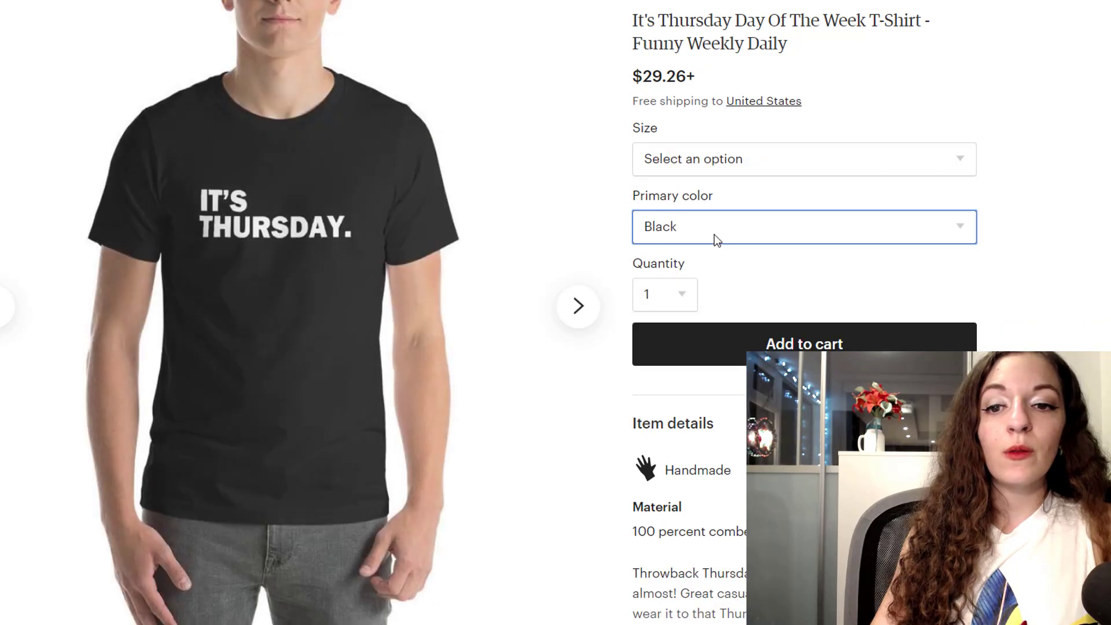
{"action": "left_click", "coordinate": [714, 234]}
{"action": "left_click", "coordinate": [701, 324]}
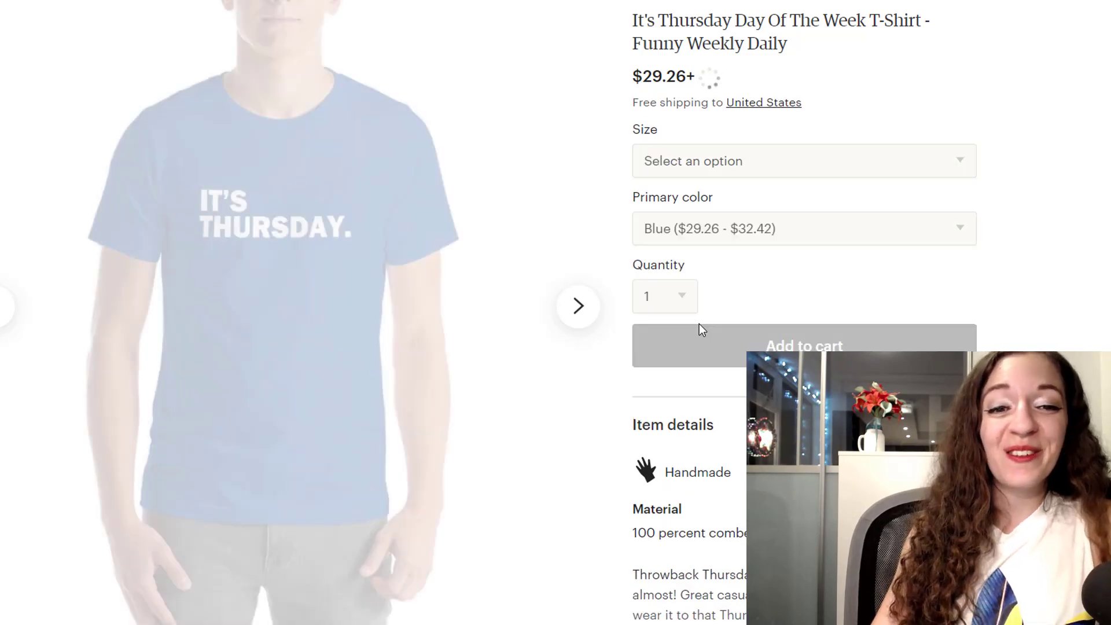
{"action": "left_click", "coordinate": [707, 232]}
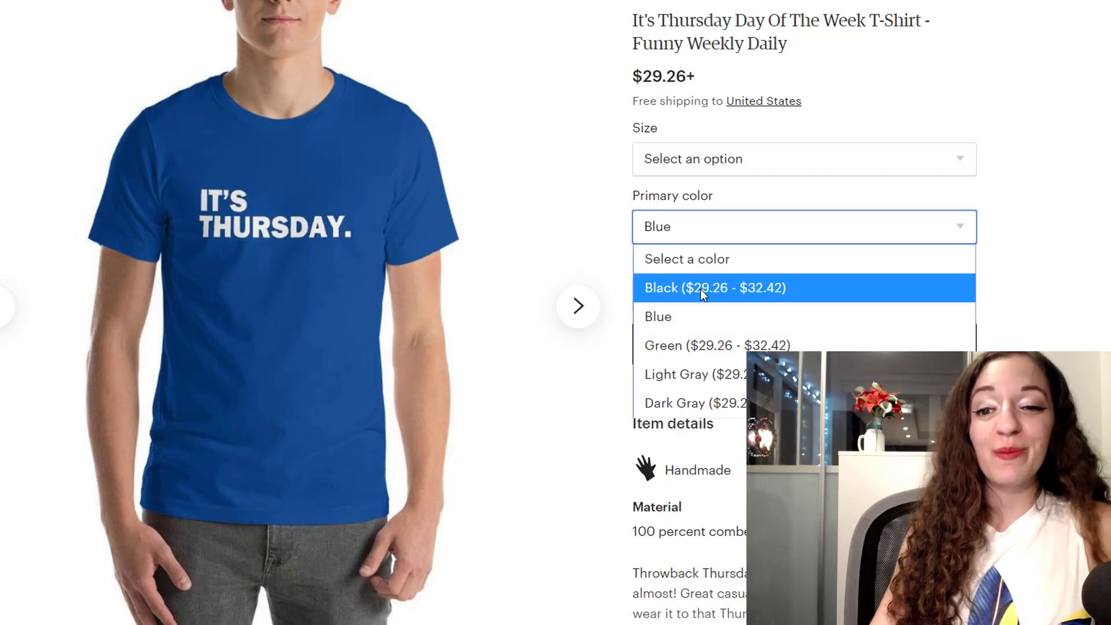
{"action": "left_click", "coordinate": [688, 338]}
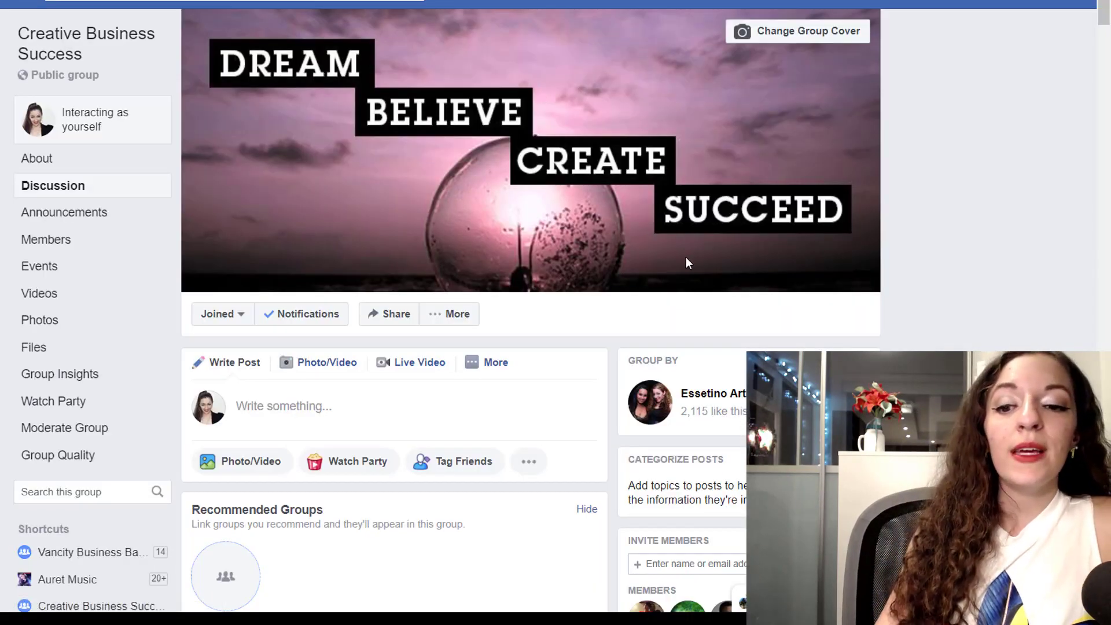
Browse the discussion page of the Creative Business Success group on Facebook.
{"action": "scroll", "coordinate": [504, 293], "scroll_direction": "down", "scroll_amount": 2}
{"action": "scroll", "coordinate": [503, 295], "scroll_direction": "down", "scroll_amount": 8}
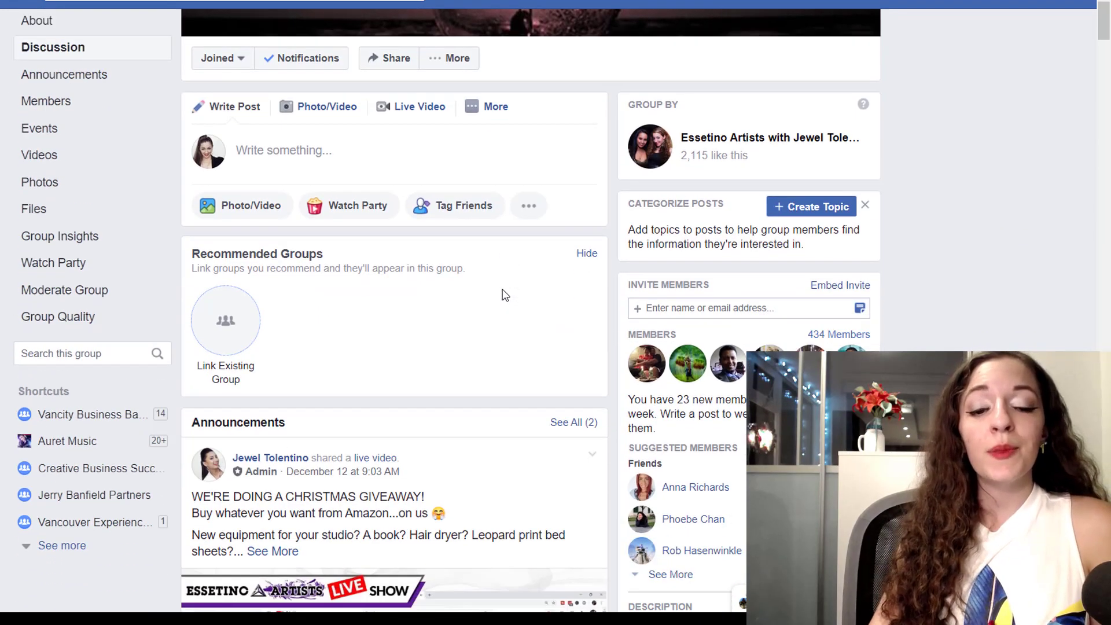
{"action": "scroll", "coordinate": [503, 288], "scroll_direction": "down", "scroll_amount": 2}
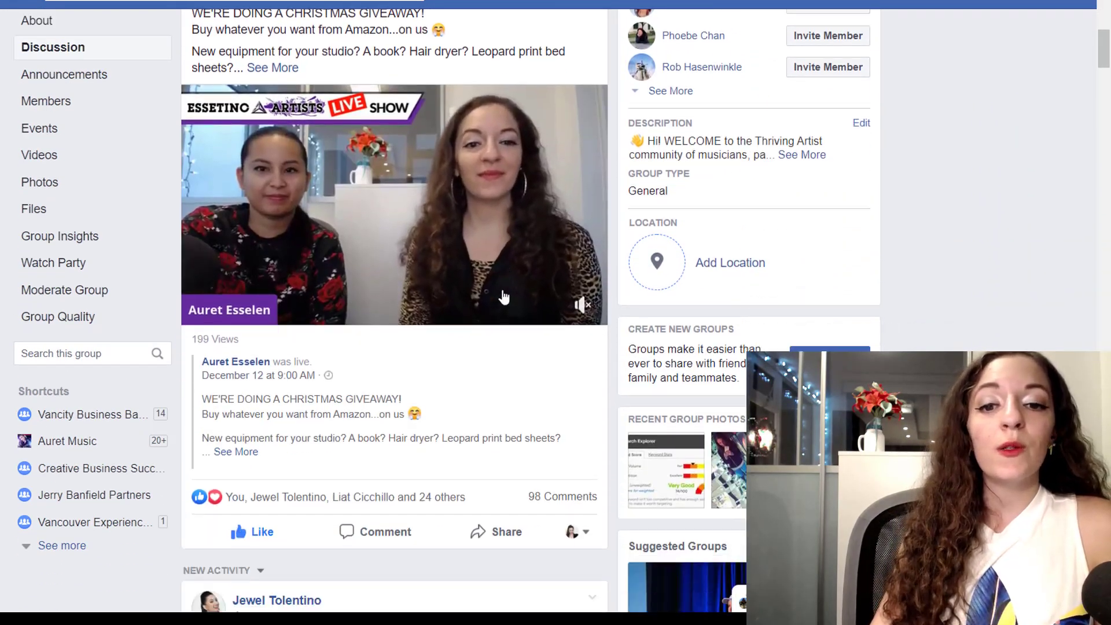
Look through the group's giveaway announcement and the member posts below it, and return to the group's cover image.
{"action": "scroll", "coordinate": [503, 290], "scroll_direction": "up", "scroll_amount": 2}
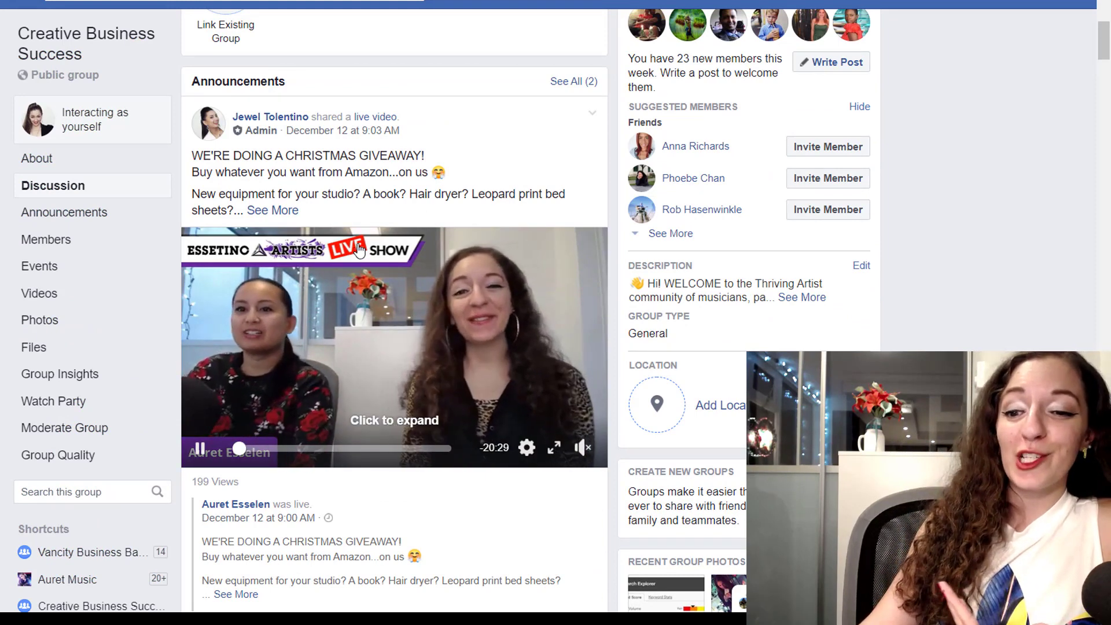
{"action": "scroll", "coordinate": [360, 246], "scroll_direction": "up", "scroll_amount": 1}
{"action": "scroll", "coordinate": [360, 243], "scroll_direction": "down", "scroll_amount": 2}
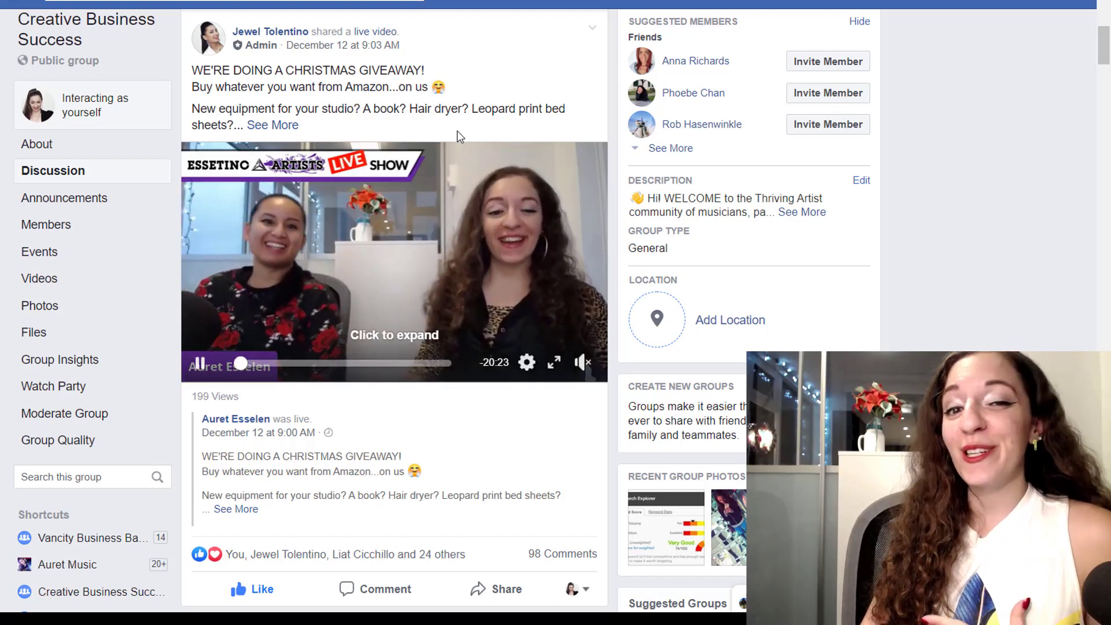
{"action": "scroll", "coordinate": [409, 104], "scroll_direction": "down", "scroll_amount": 3}
{"action": "scroll", "coordinate": [407, 99], "scroll_direction": "down", "scroll_amount": 8}
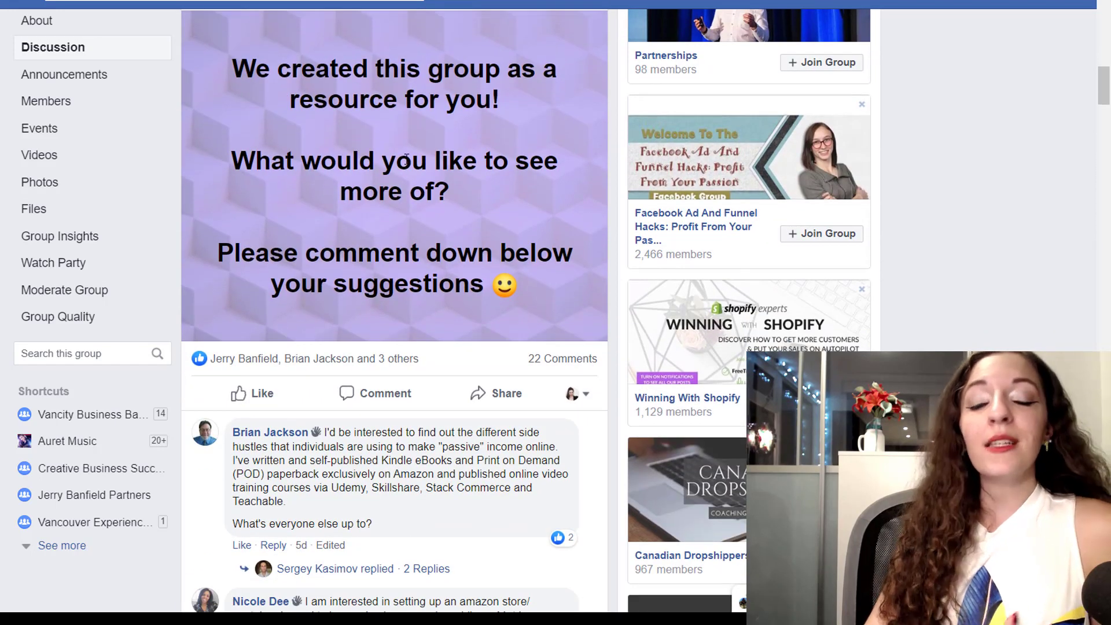
{"action": "scroll", "coordinate": [406, 172], "scroll_direction": "down", "scroll_amount": 7}
{"action": "scroll", "coordinate": [407, 172], "scroll_direction": "down", "scroll_amount": 4}
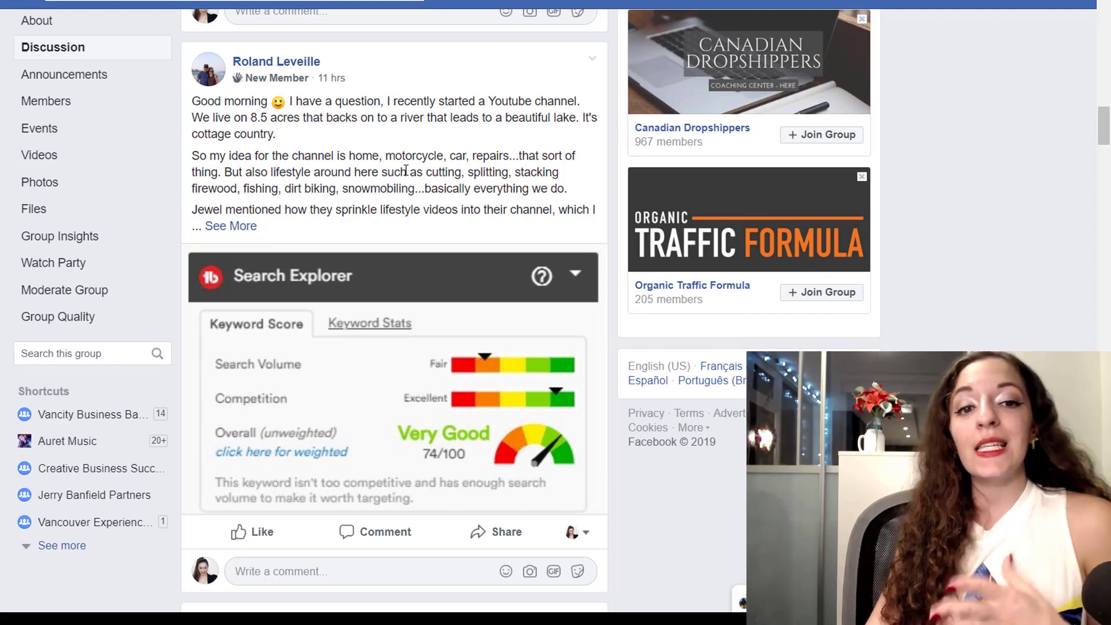
{"action": "scroll", "coordinate": [406, 171], "scroll_direction": "down", "scroll_amount": 9}
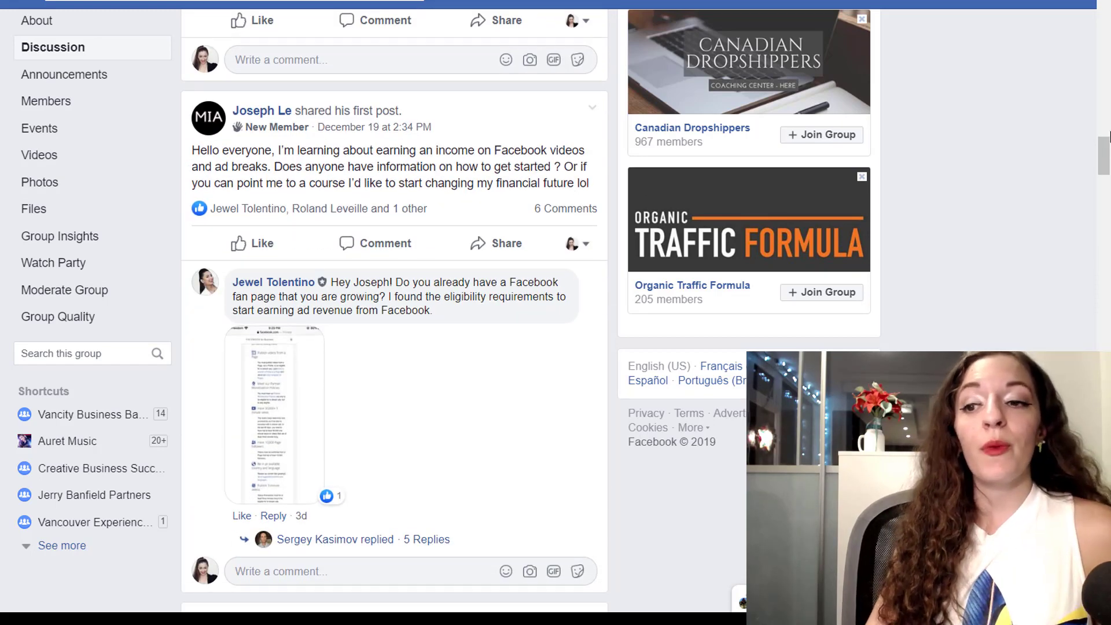
{"action": "left_click_drag", "start_coordinate": [1108, 145], "coordinate": [1105, 9]}
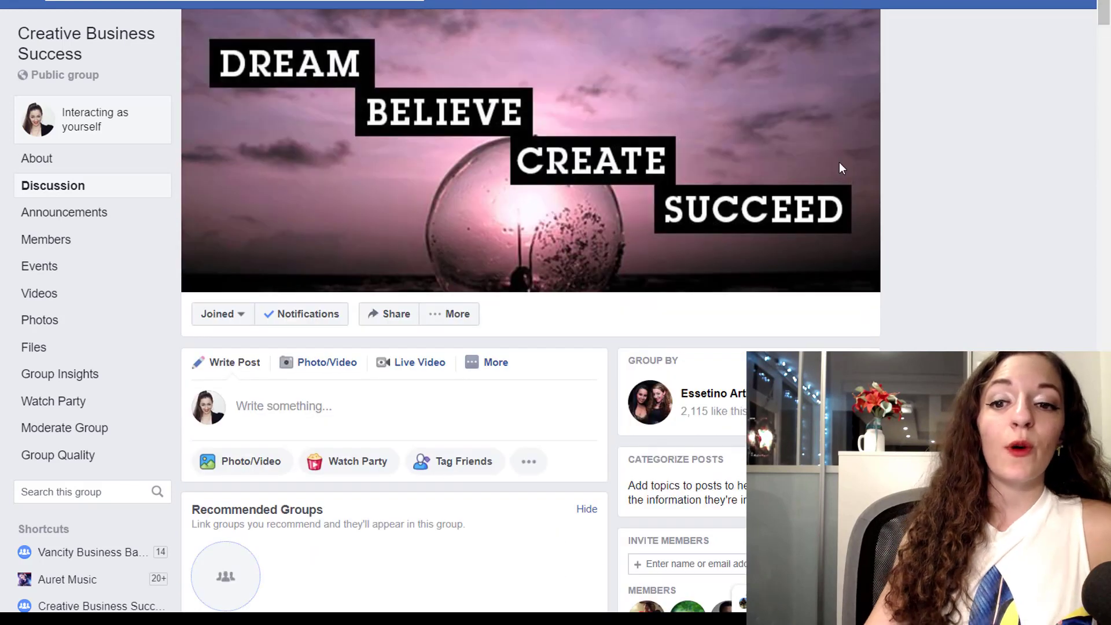